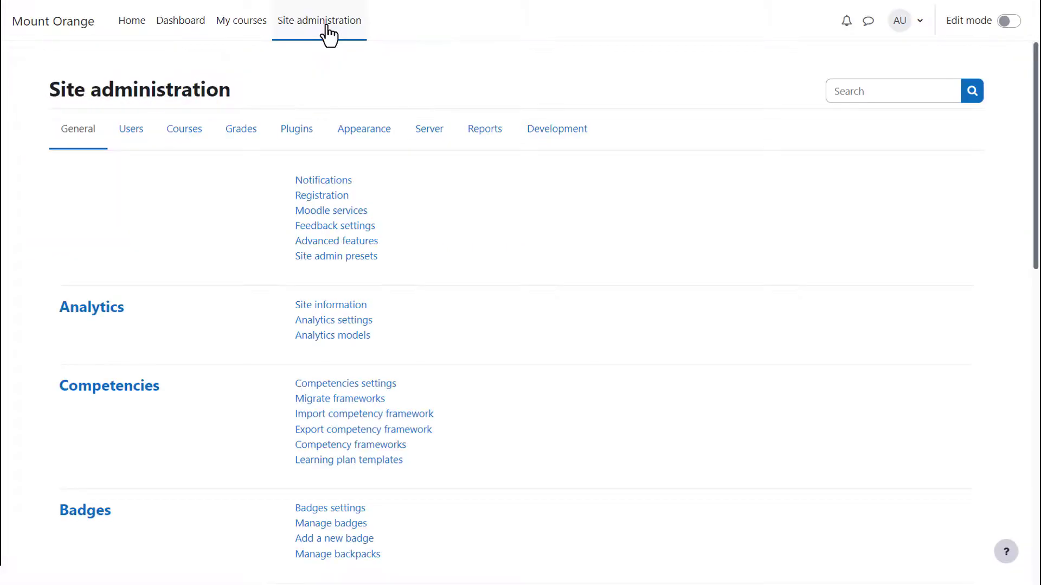
Upload the users CSV with upload type 'Update existing users only' to apply course and group assignments.
click(140, 135)
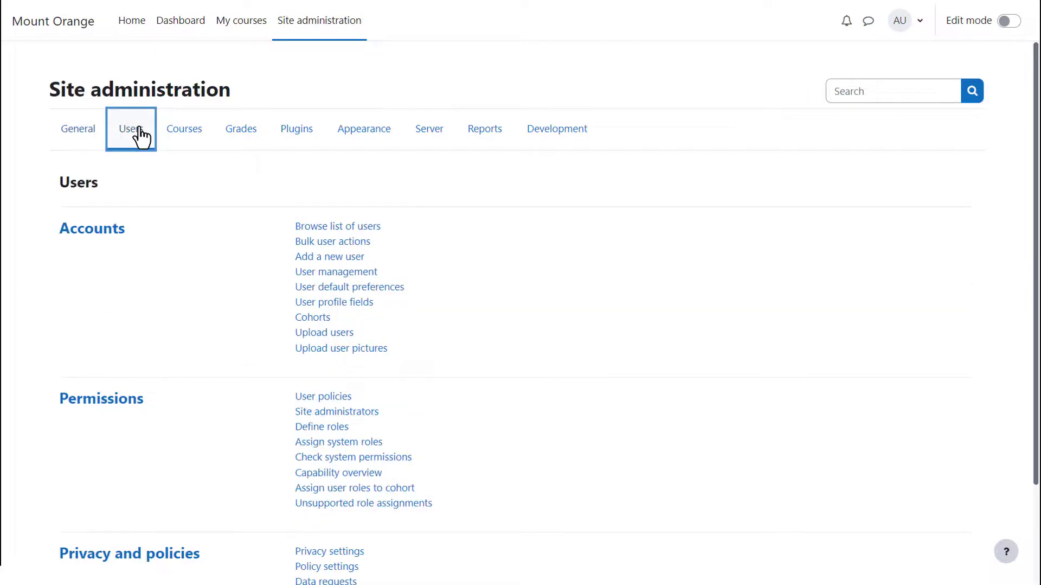
click(344, 336)
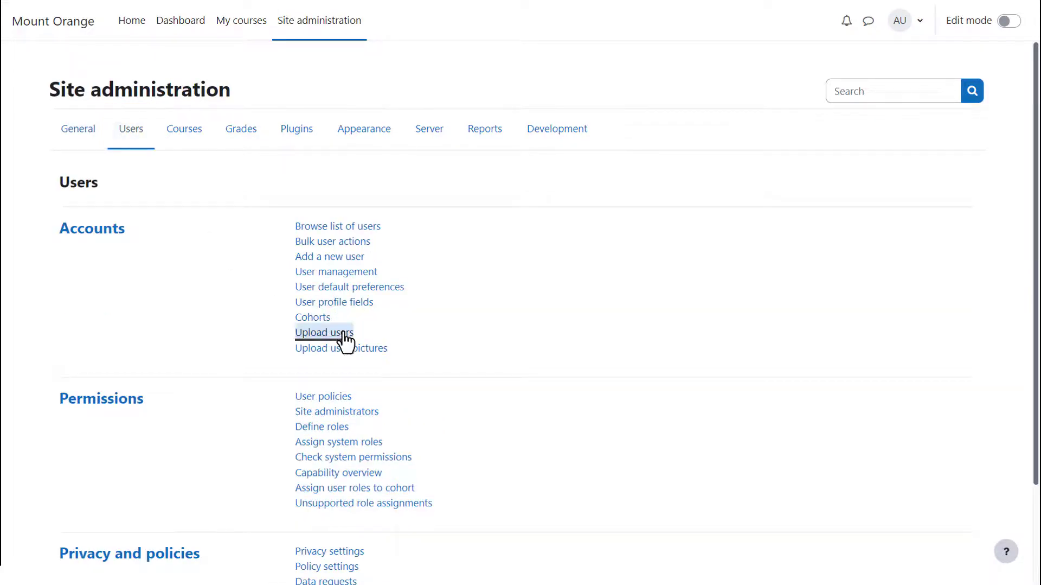
click(328, 491)
click(522, 345)
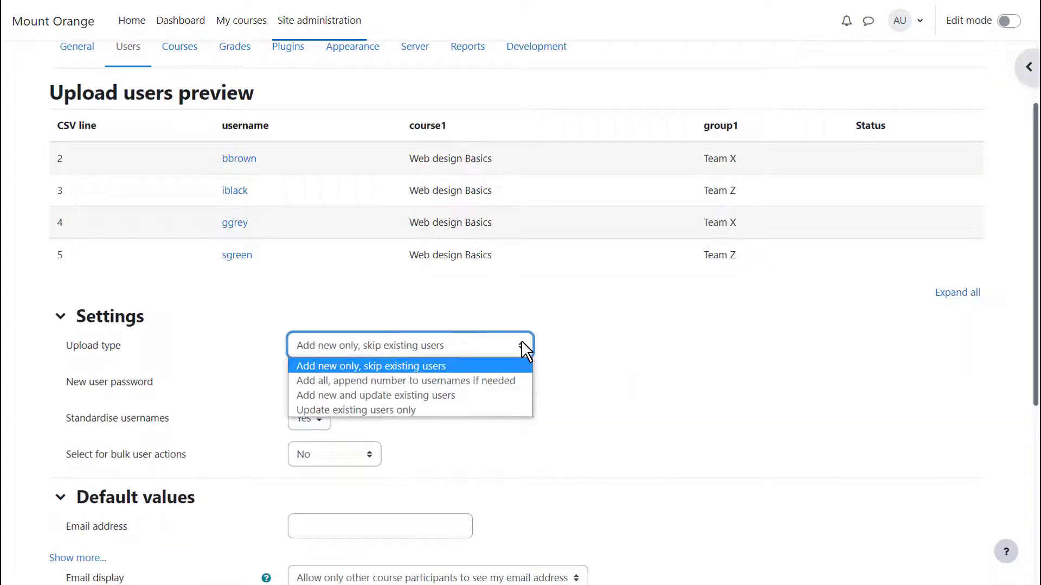
click(451, 409)
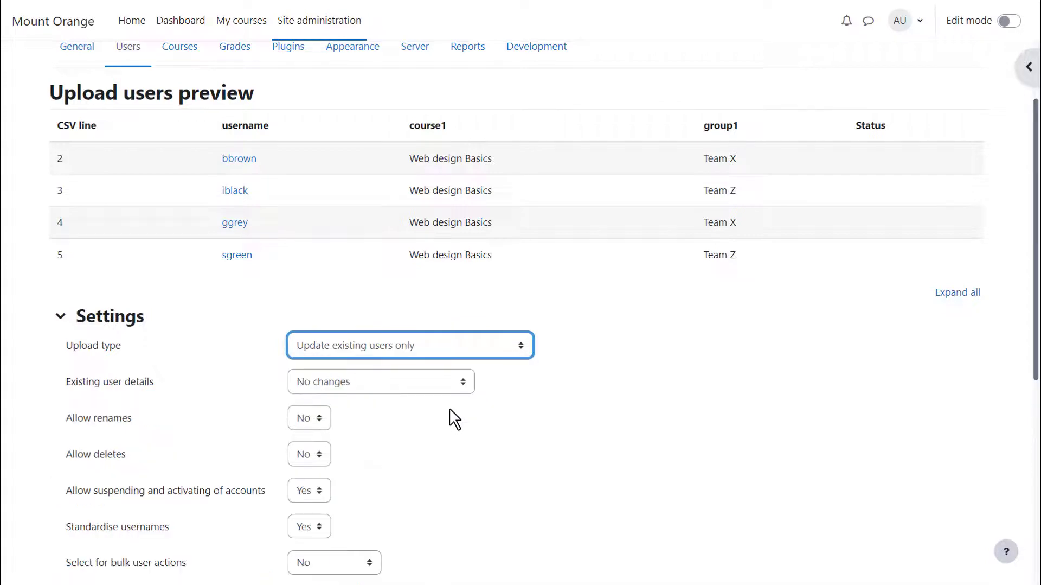
click(466, 438)
scroll(467, 430, down, 2)
scroll(466, 434, down, 5)
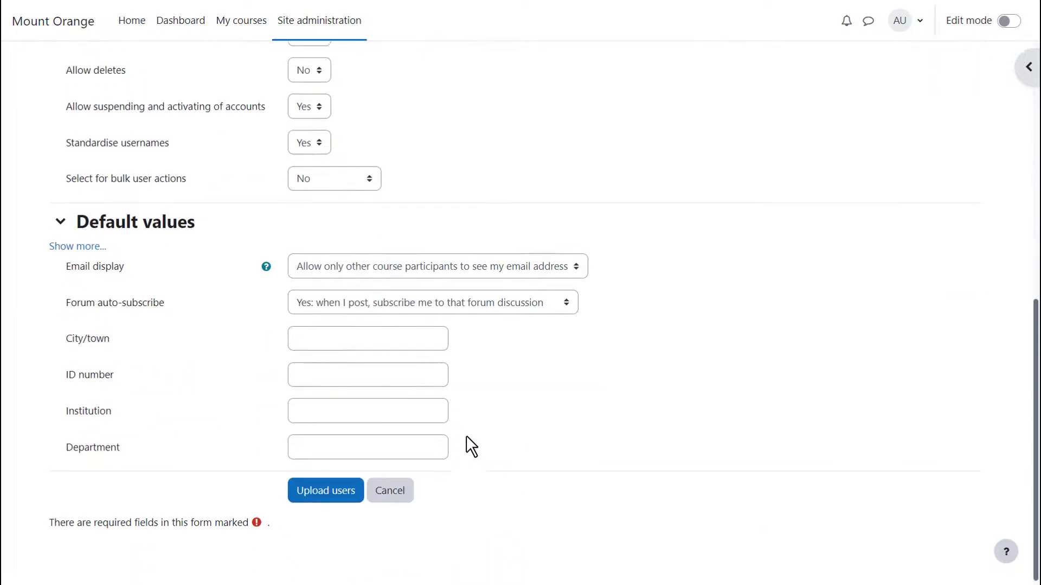
click(343, 492)
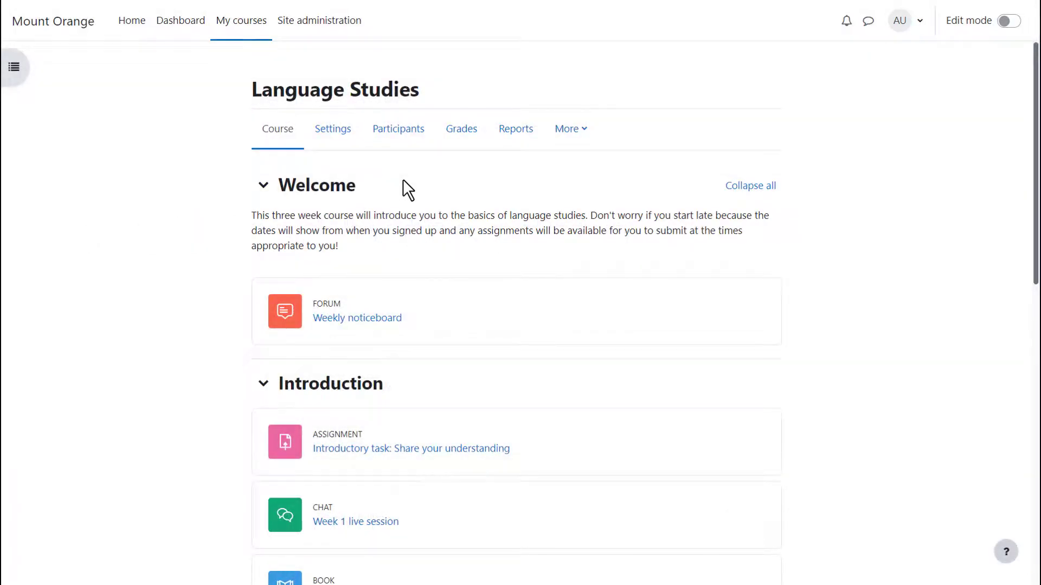
Open the Language Studies Groups page from the Participants page's Enrolled users menu.
click(411, 139)
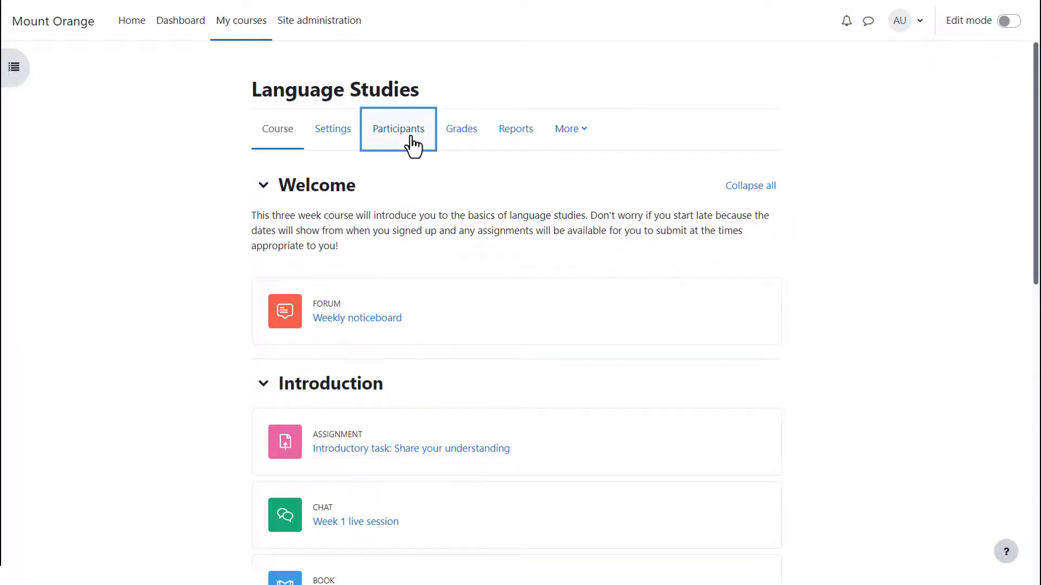
click(168, 181)
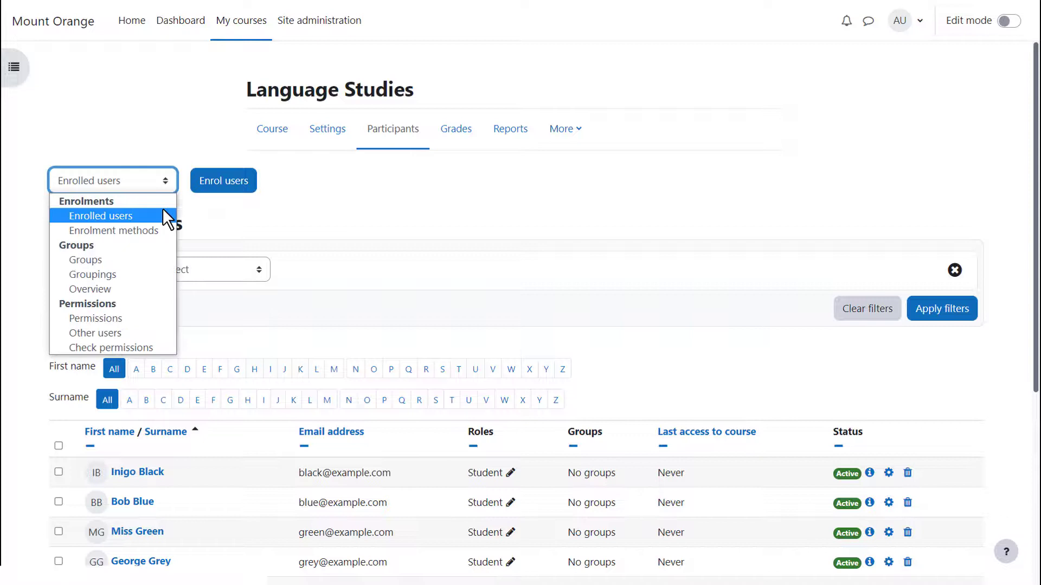
click(136, 263)
scroll(276, 461, down, 2)
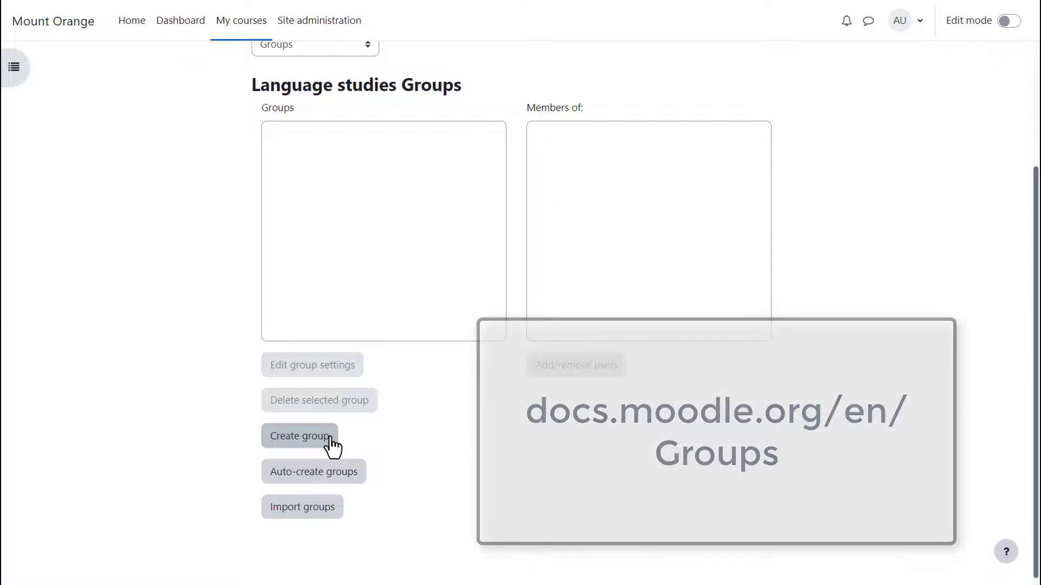
Create and save a group named 'Team Q' with Group messaging set to Yes.
click(332, 446)
click(413, 233)
text(Team )
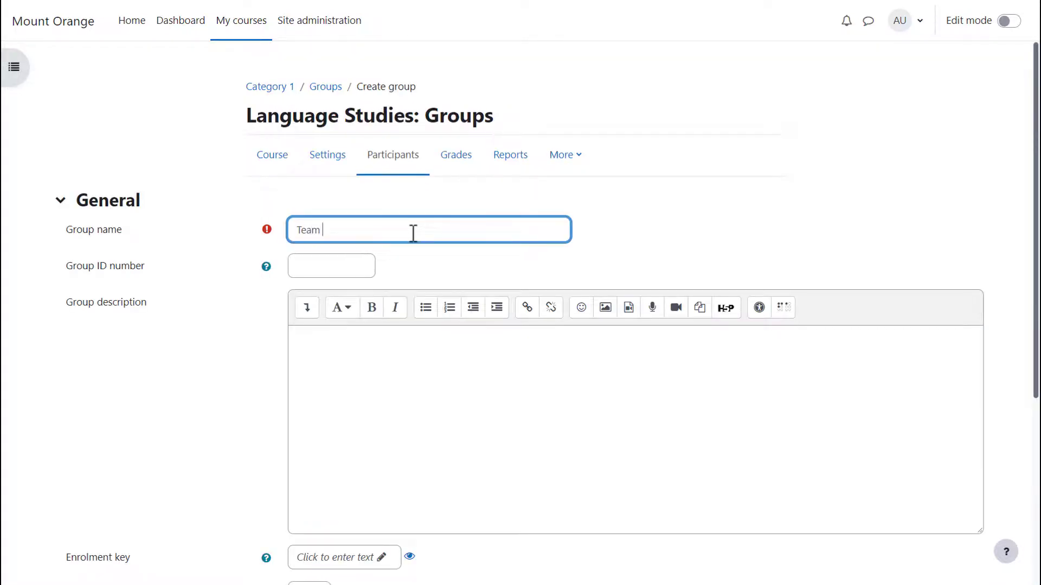
text(Q)
scroll(427, 358, down, 2)
scroll(427, 358, down, 3)
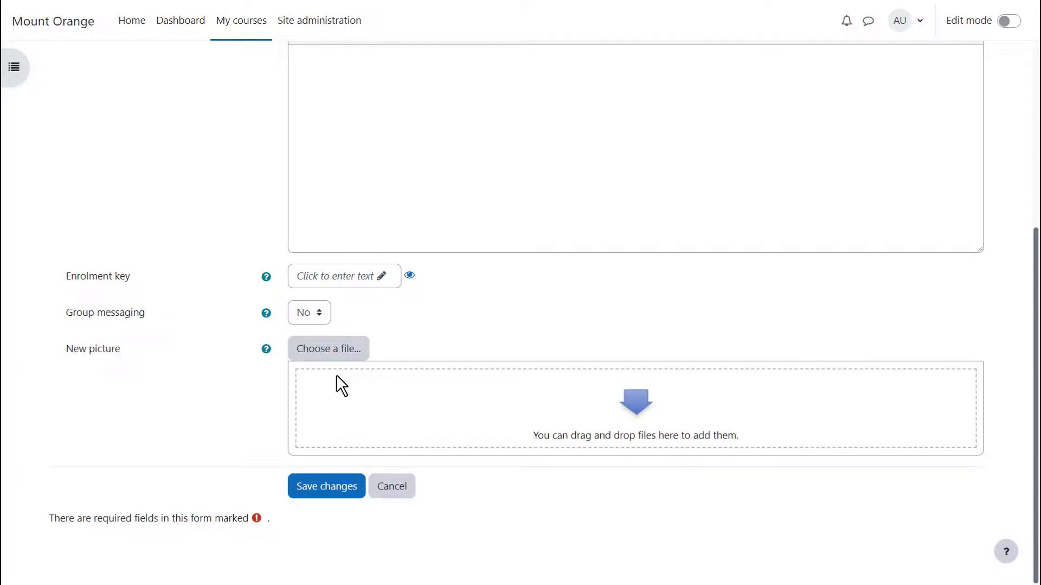
click(319, 311)
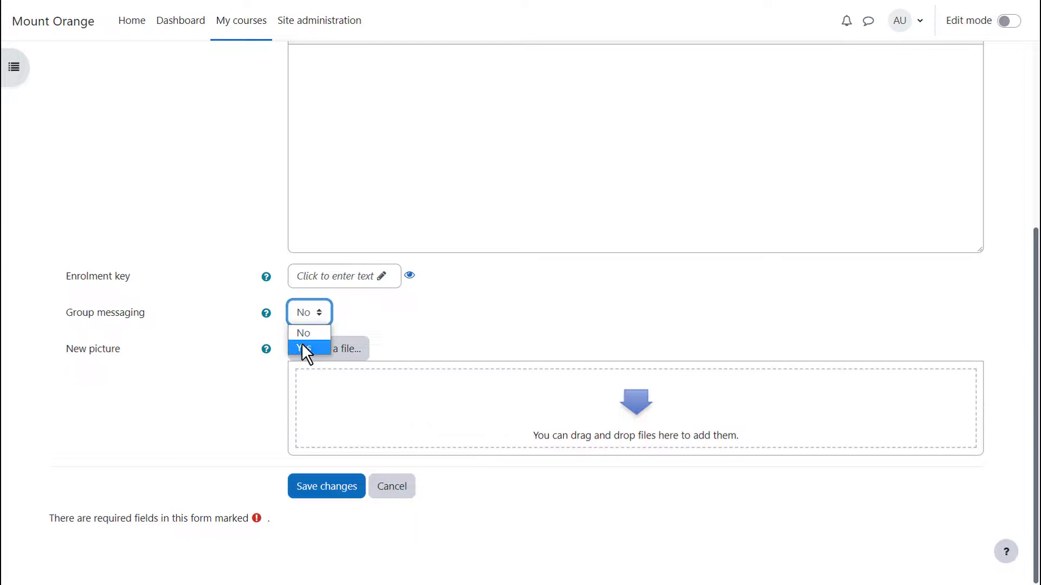
click(302, 345)
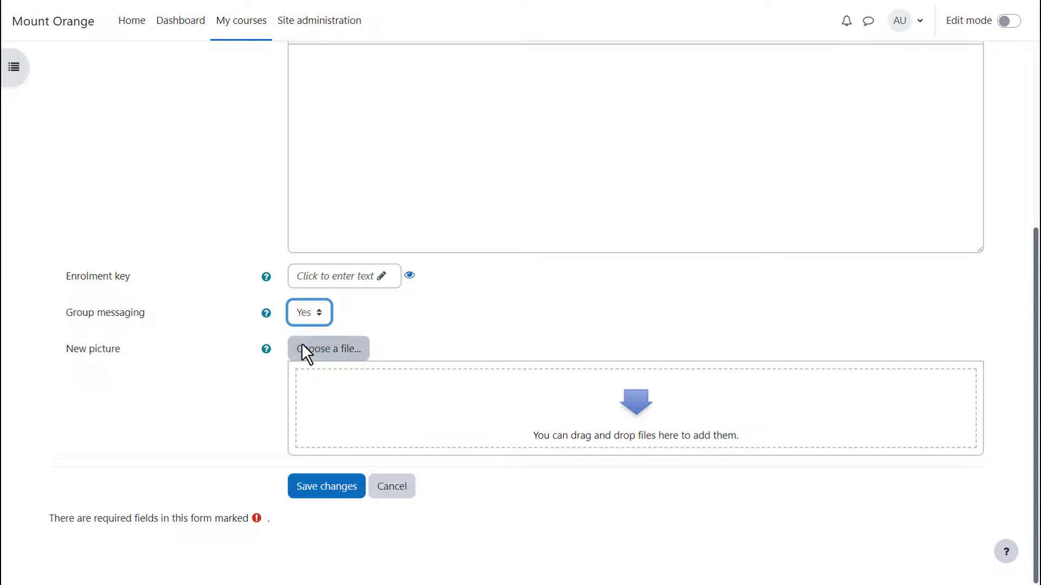
click(320, 497)
drag(634, 281, 636, 365)
click(450, 290)
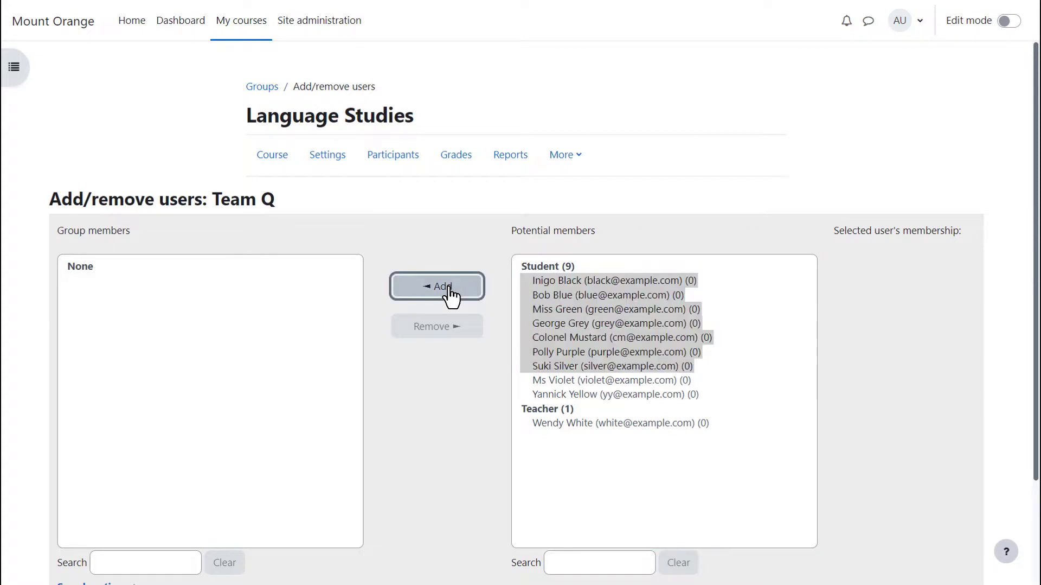
click(581, 324)
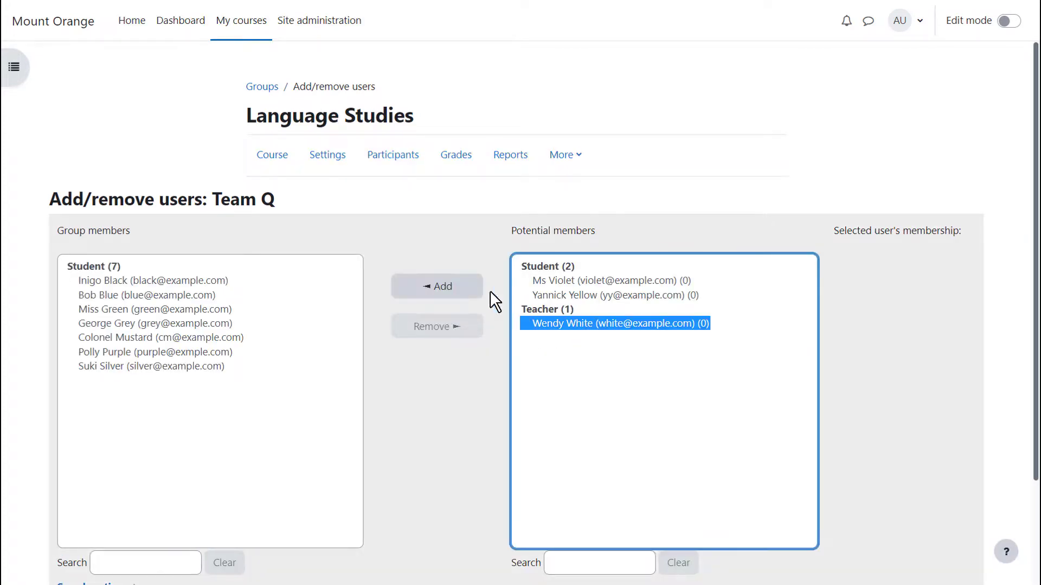
click(462, 292)
scroll(461, 295, down, 2)
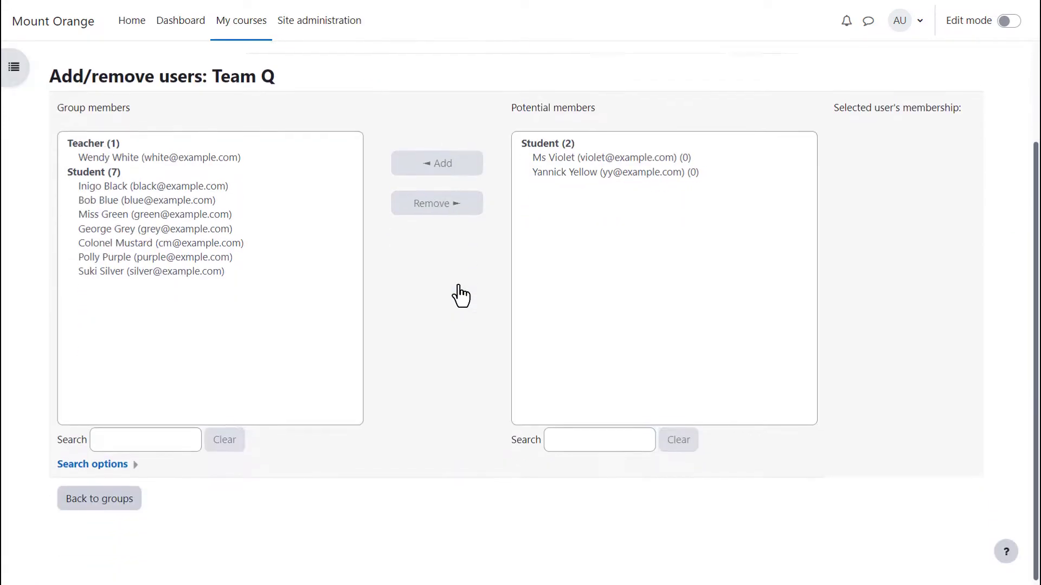
click(127, 496)
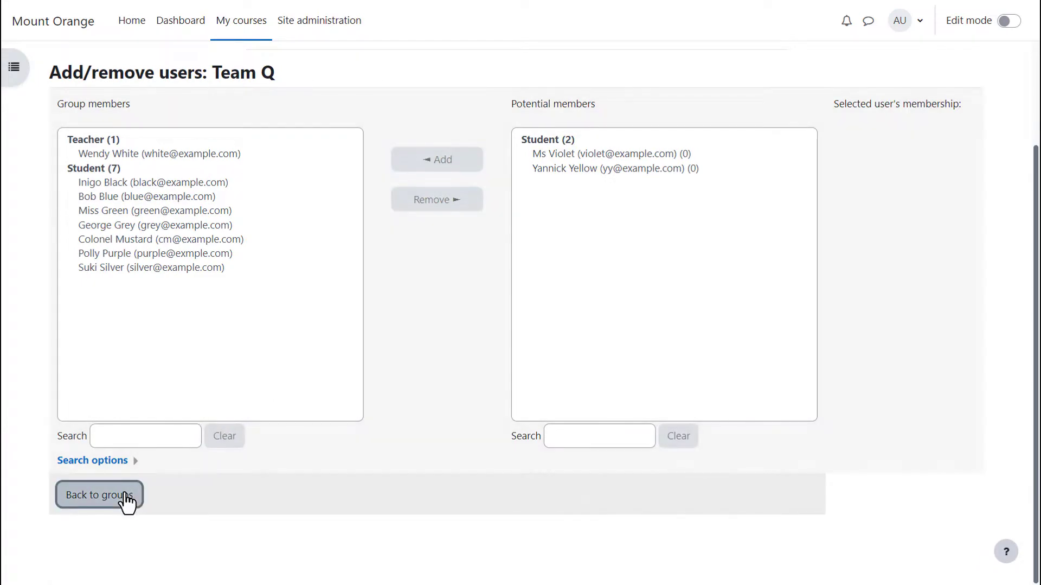